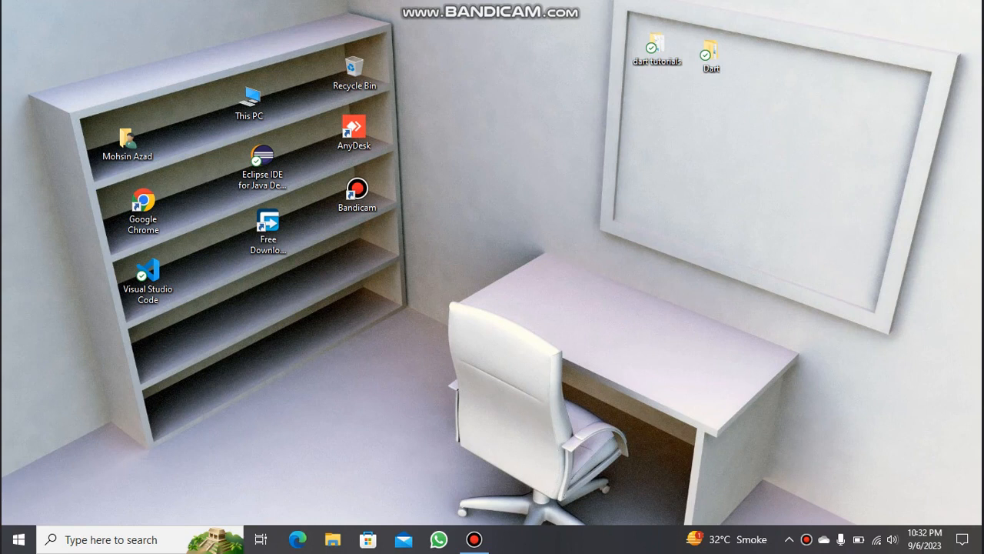
right_click(508, 94)
left_click(539, 137)
right_click(488, 143)
left_click(527, 184)
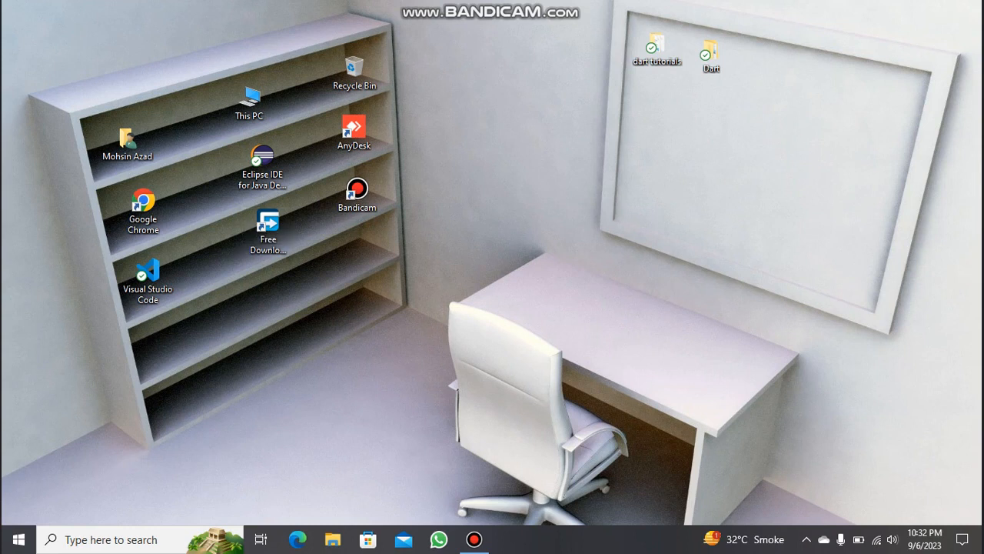
Open Google Chrome, search for "cutout pro" and go to the cutout.pro homepage.
double_click(143, 206)
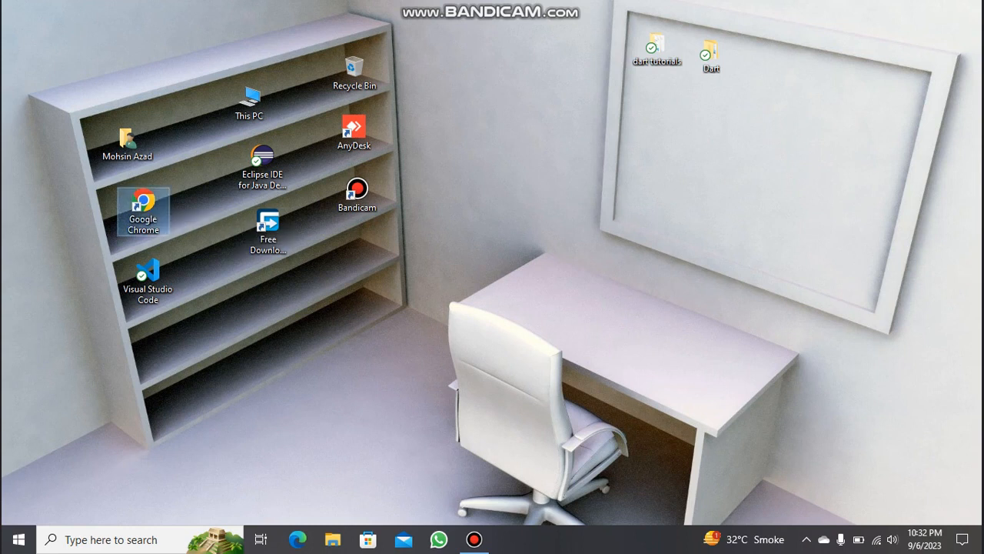
left_click(429, 370)
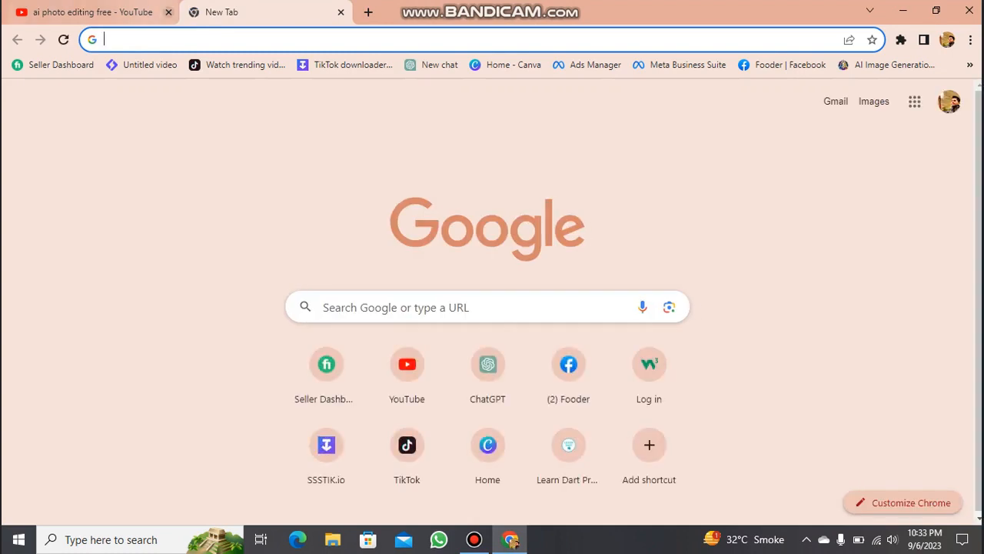
type("c")
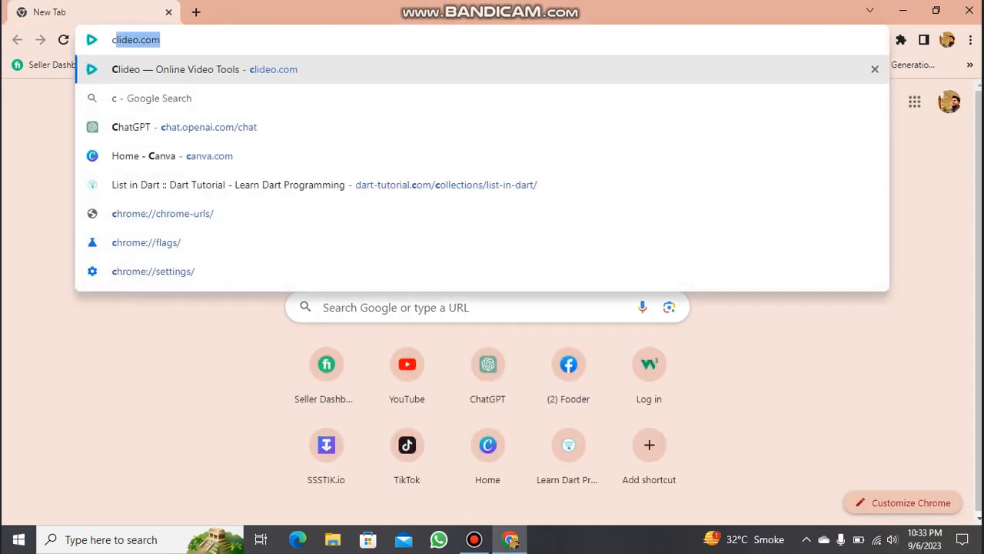
type("utout")
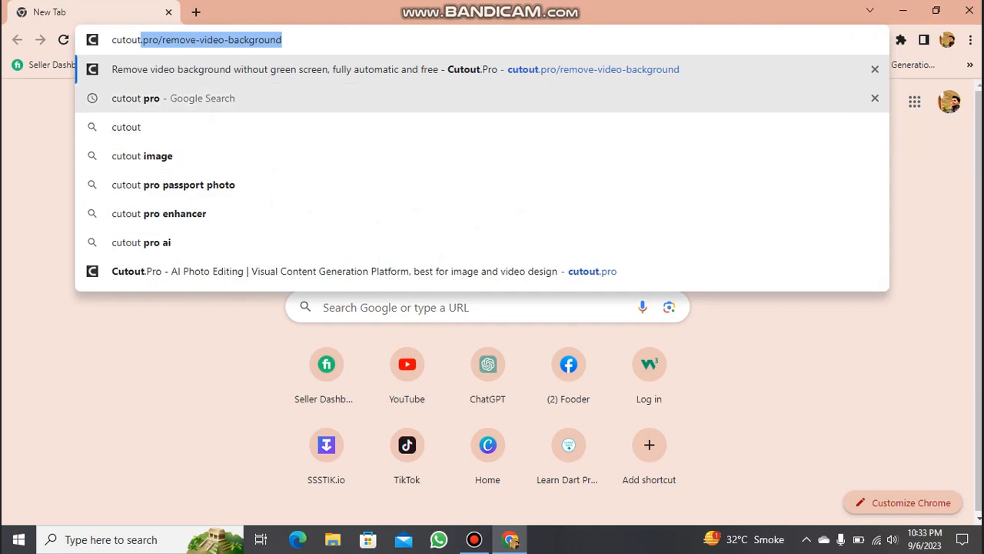
left_click(154, 97)
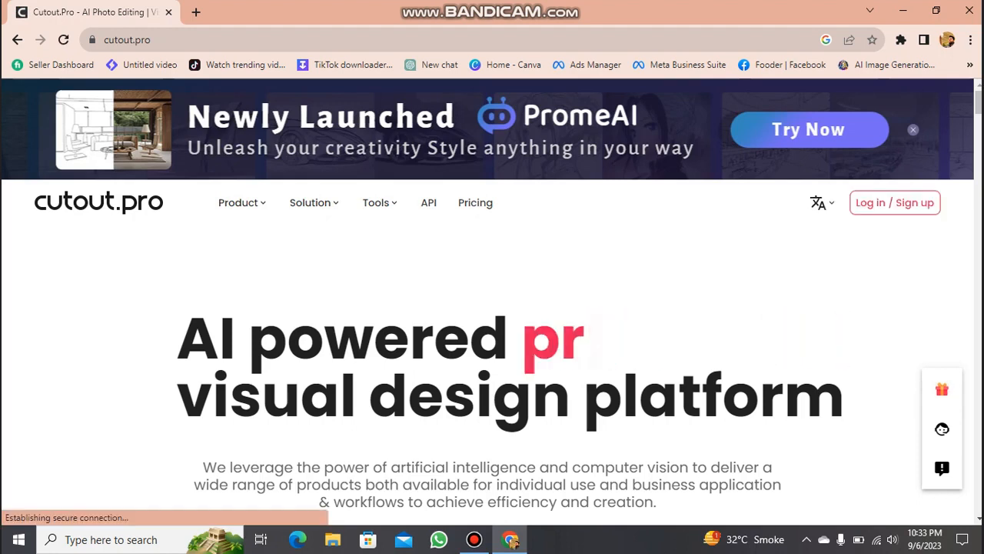
Log in to cutout.pro with the first listed Google account.
scroll(384, 346, "down", 5)
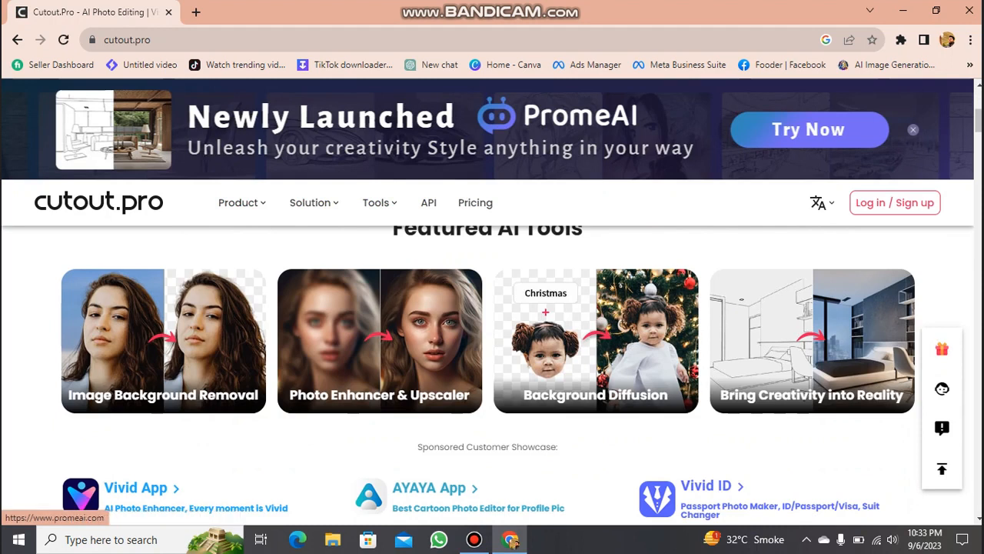
scroll(487, 370, "down", 5)
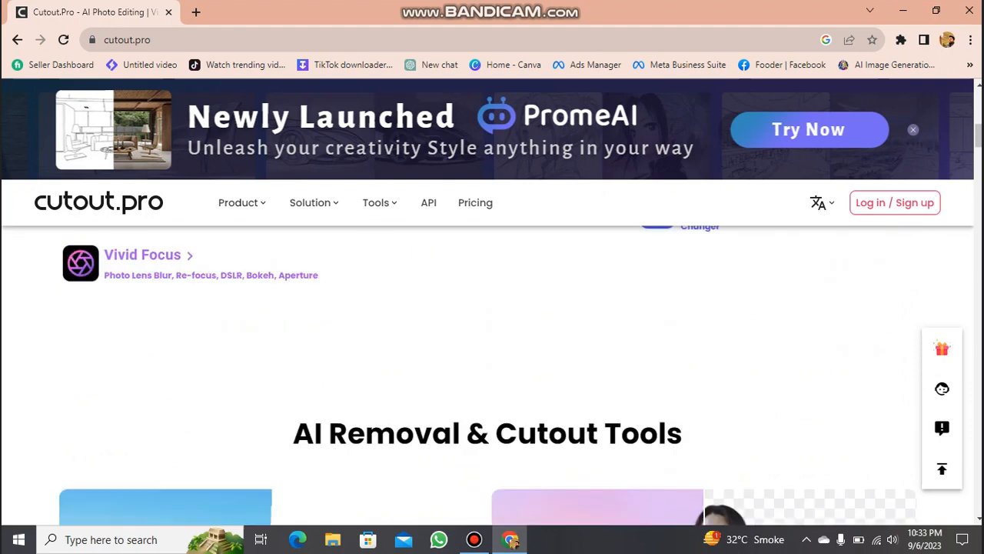
scroll(488, 369, "down", 3)
scroll(488, 369, "up", 10)
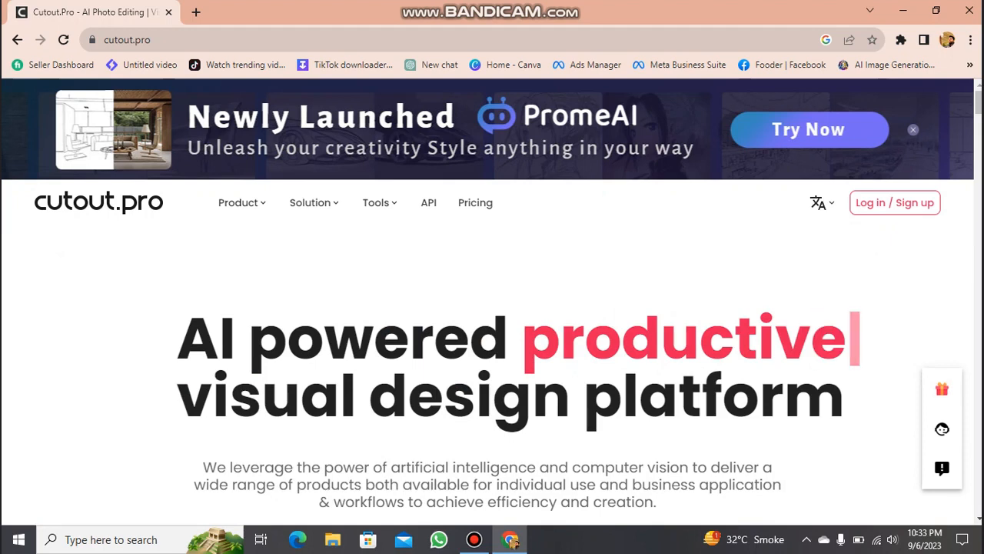
left_click(896, 203)
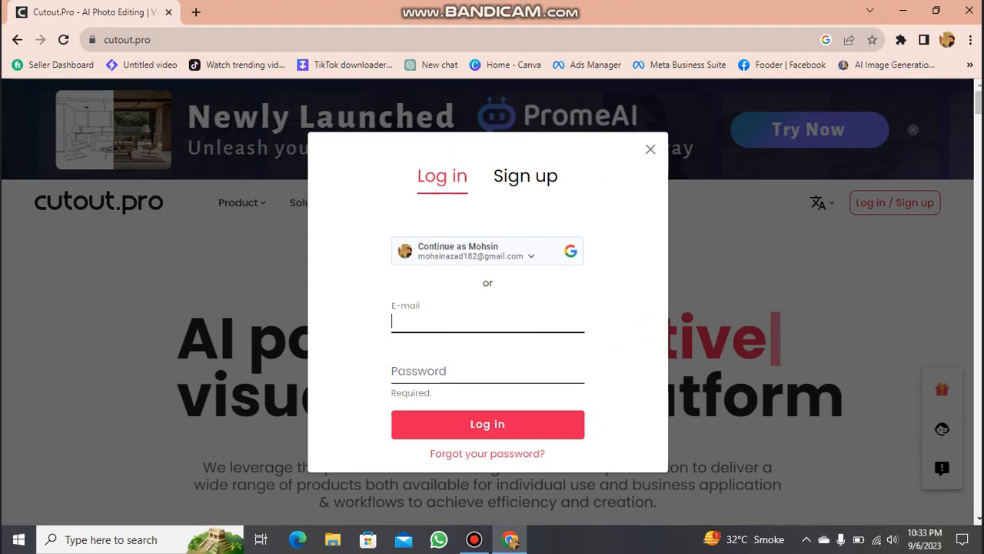
left_click(487, 252)
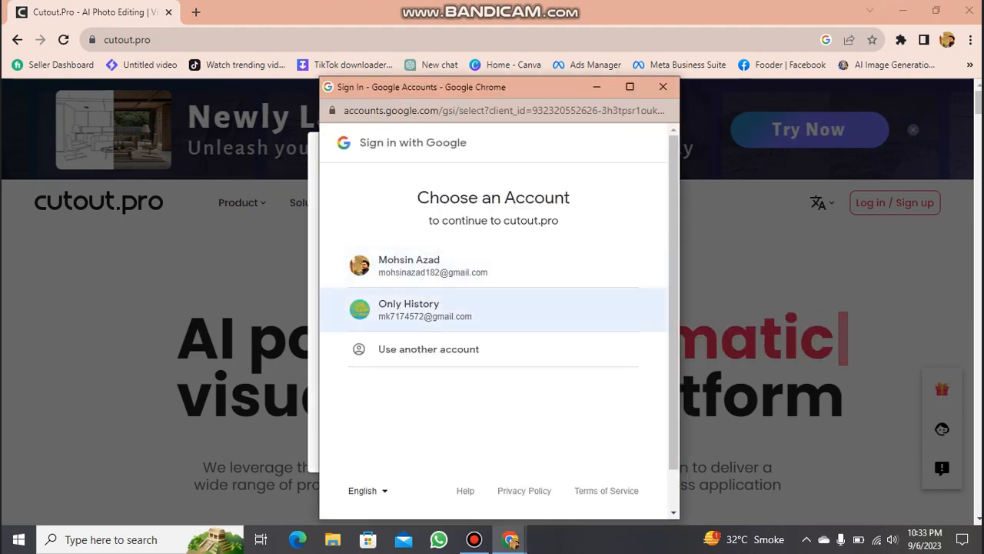
left_click(415, 263)
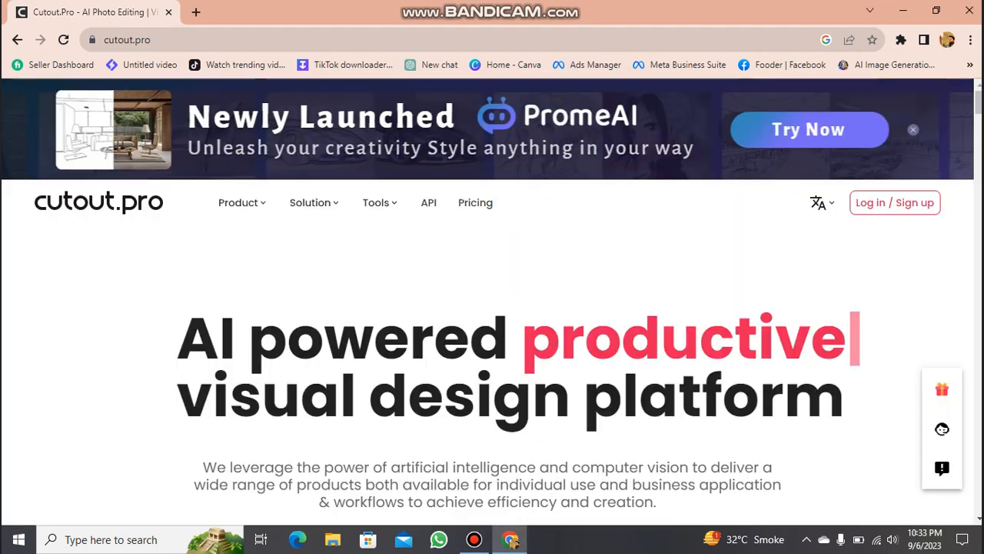
Open the Passport Photo Maker from the site's AI Editing products.
scroll(492, 346, "down", 1)
scroll(492, 346, "down", 4)
scroll(492, 346, "up", 5)
mouse_move(925, 203)
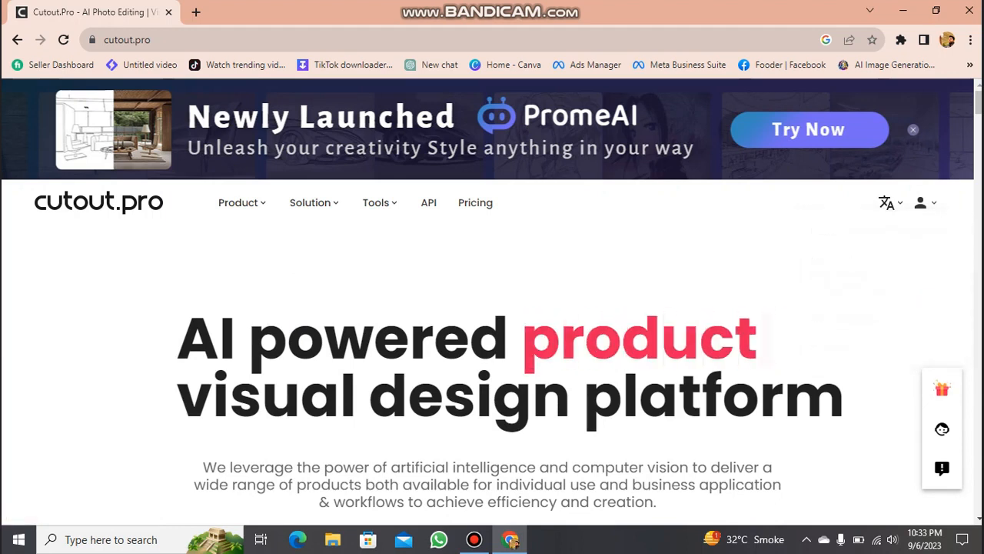
scroll(492, 308, "down", 2)
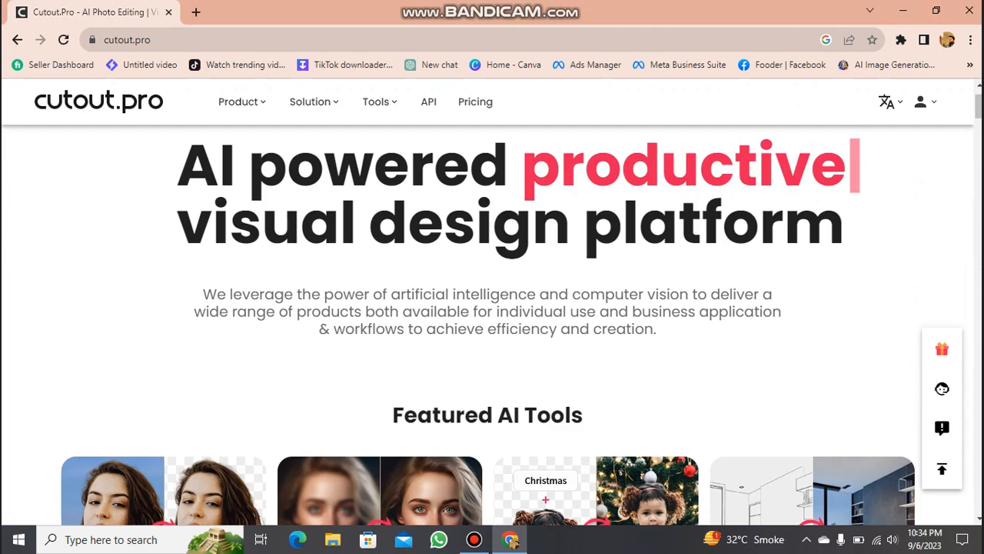
scroll(492, 307, "up", 1)
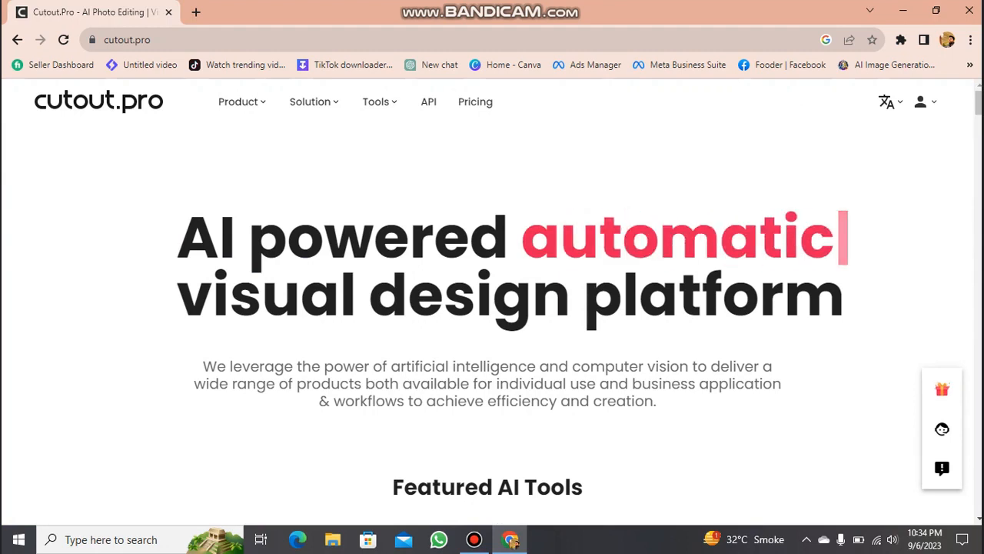
mouse_move(311, 102)
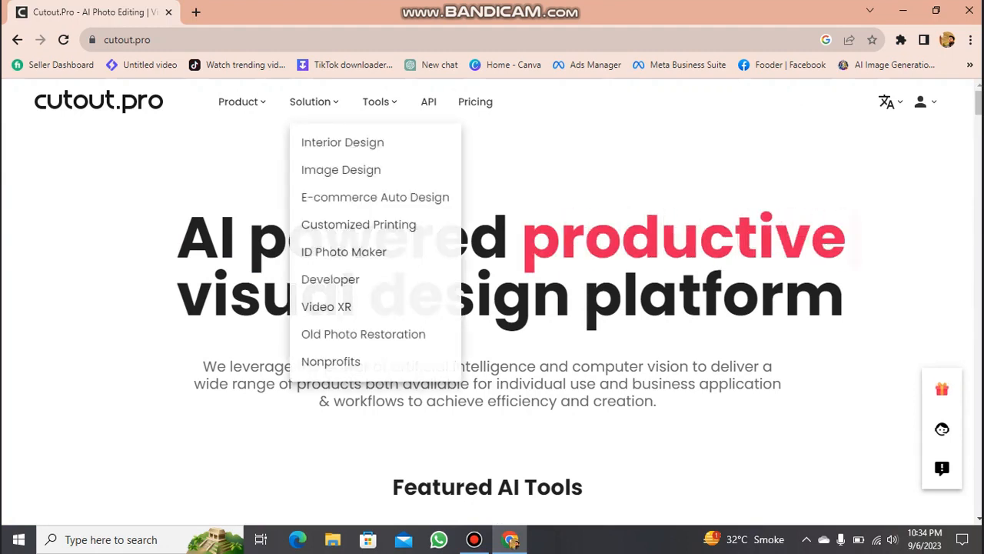
mouse_move(380, 102)
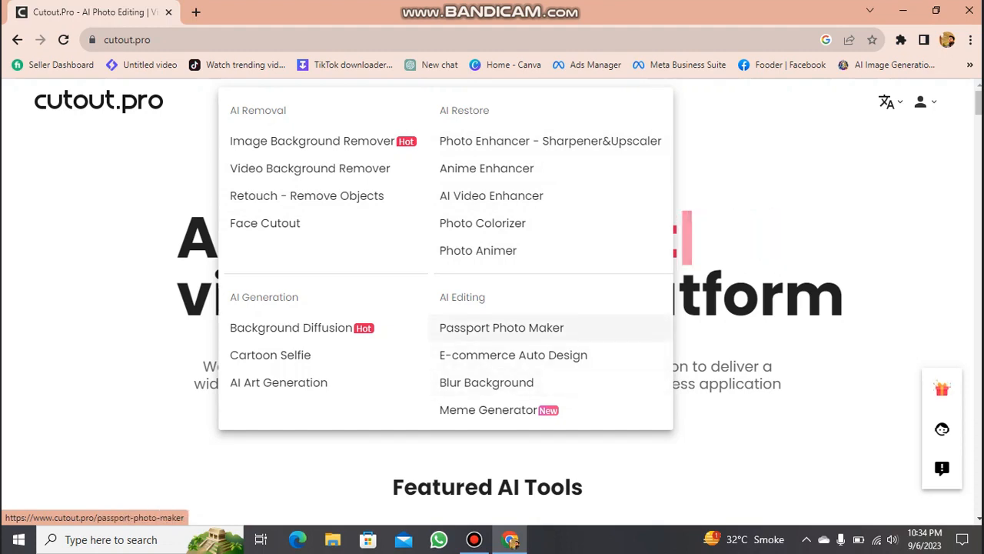
left_click(514, 328)
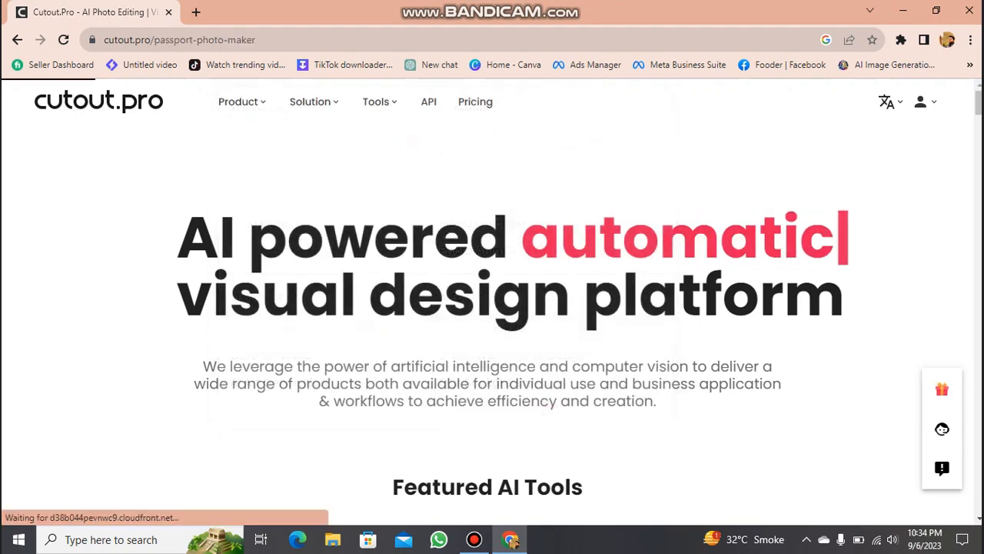
Upload the portrait "WhatsApp Image 2023-09-06 at 22.29.15" from the Documents folder.
scroll(489, 354, "down", 3)
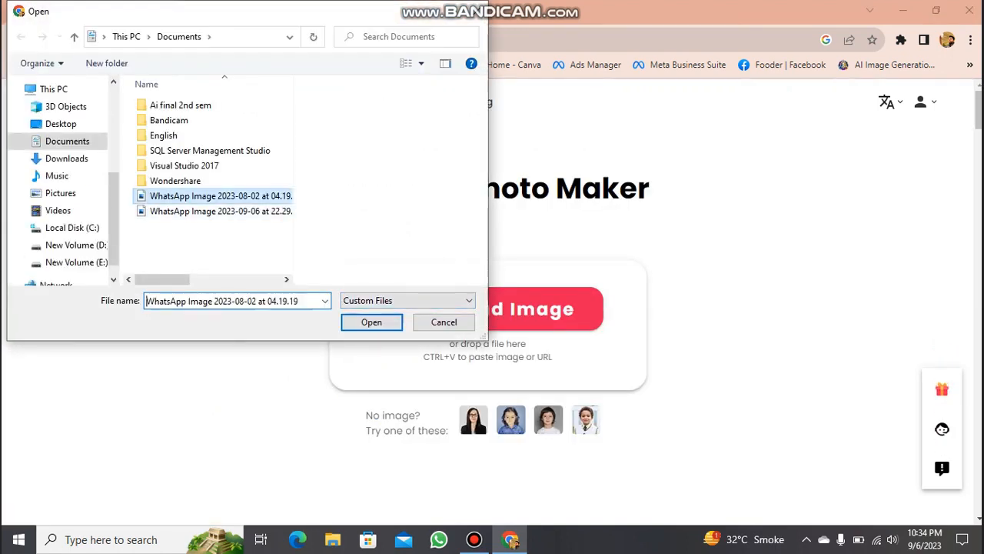
left_click(221, 196)
left_click(221, 211)
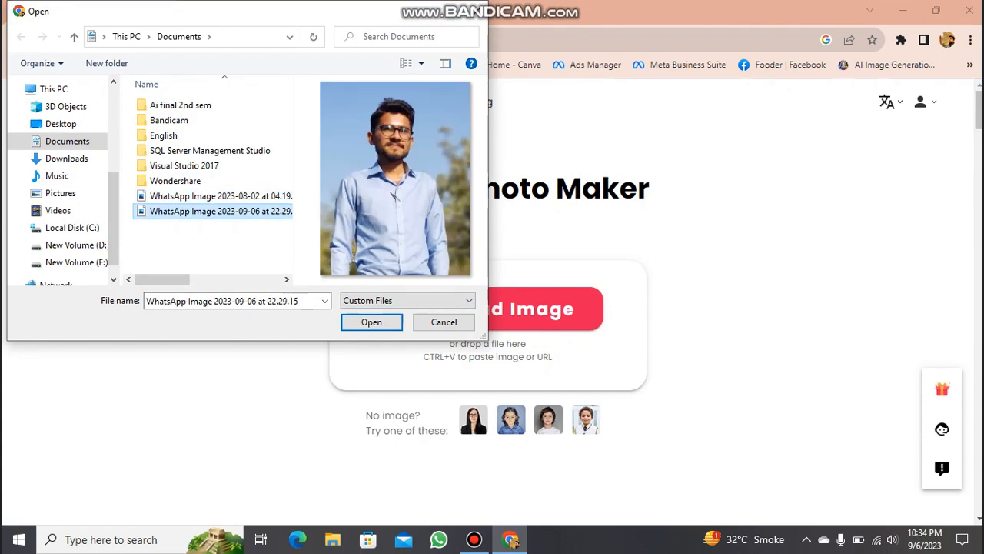
left_click(372, 322)
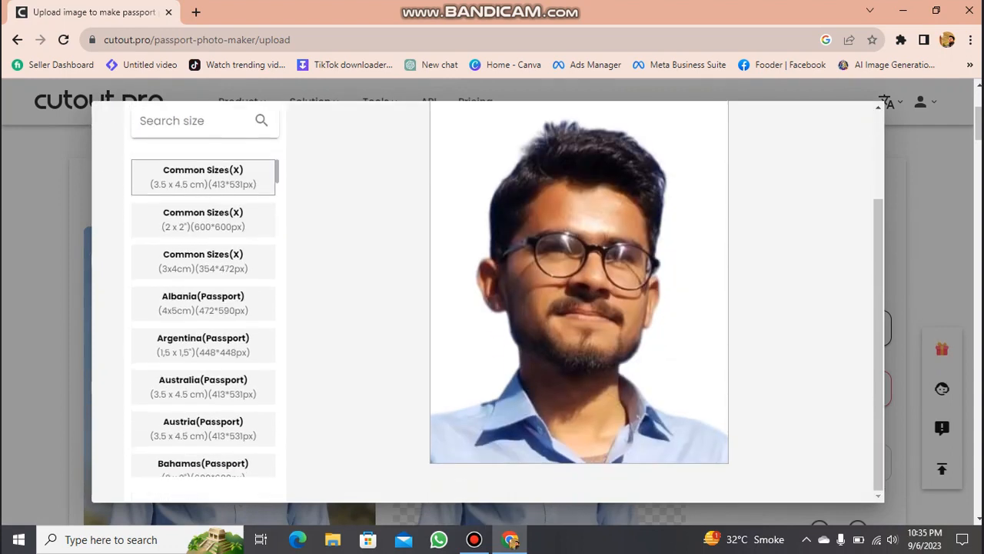
Change the passport photo's background to the medium blue classical color.
scroll(508, 302, "up", 1)
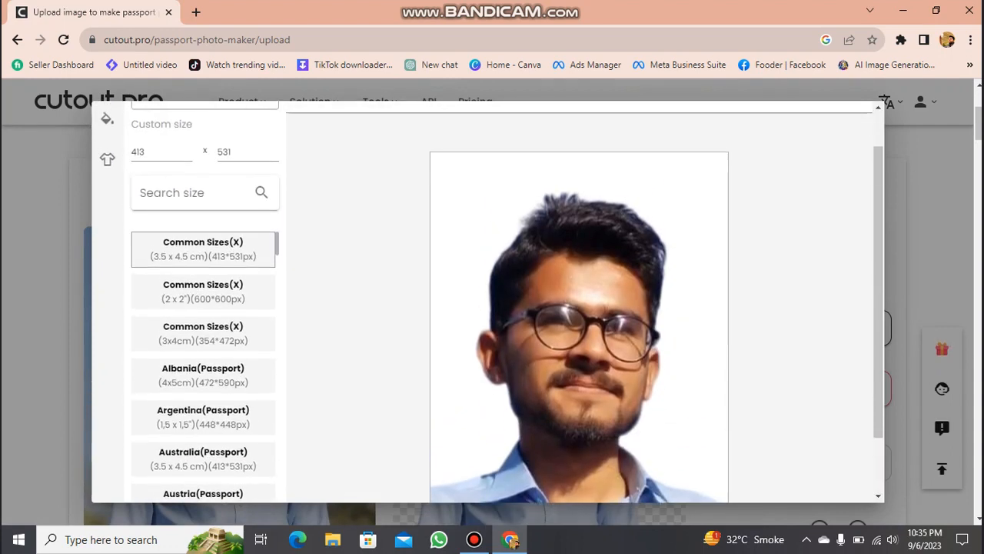
scroll(507, 302, "down", 1)
scroll(507, 302, "up", 1)
scroll(507, 302, "up", 1)
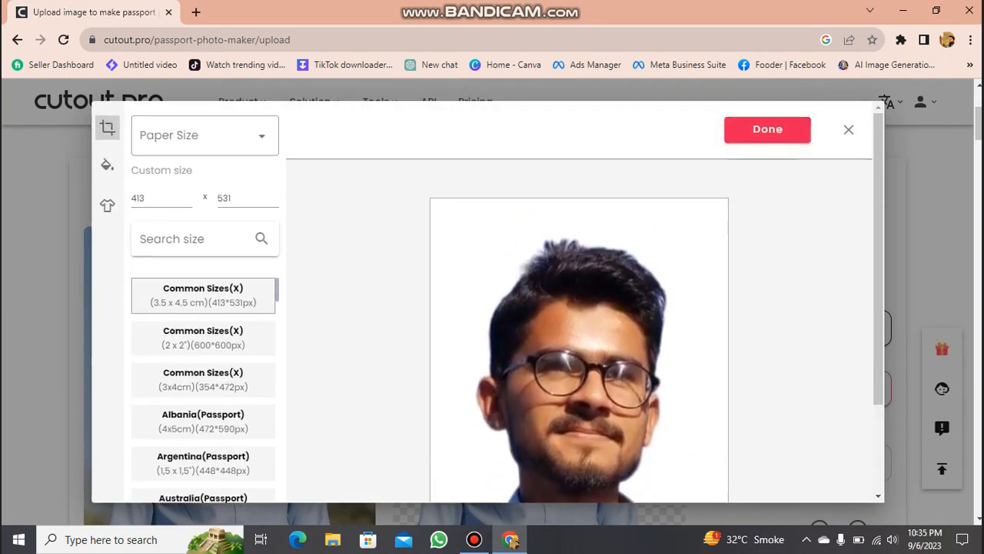
left_click(108, 165)
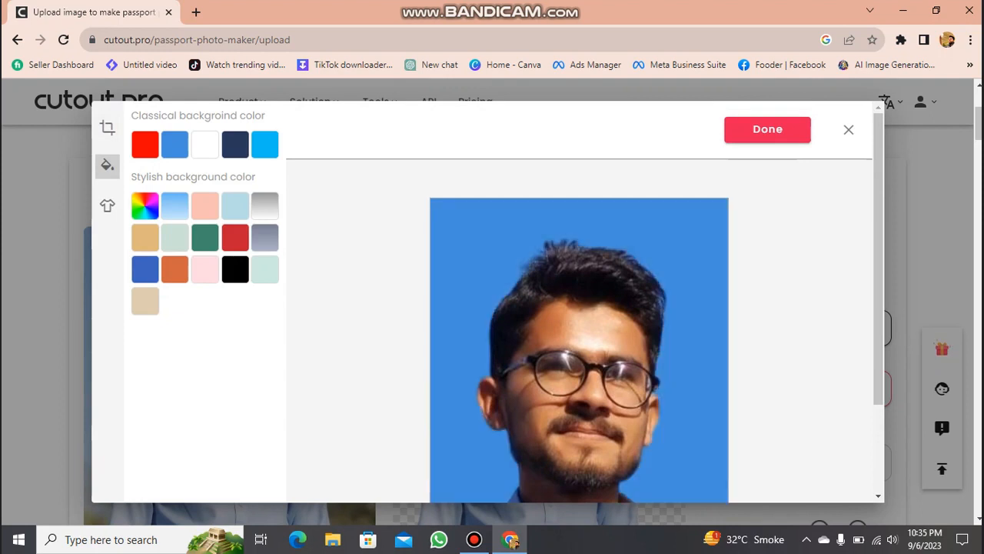
Try the men's navy suit with tie and the beige blazer with patterned tie on the portrait.
left_click(108, 206)
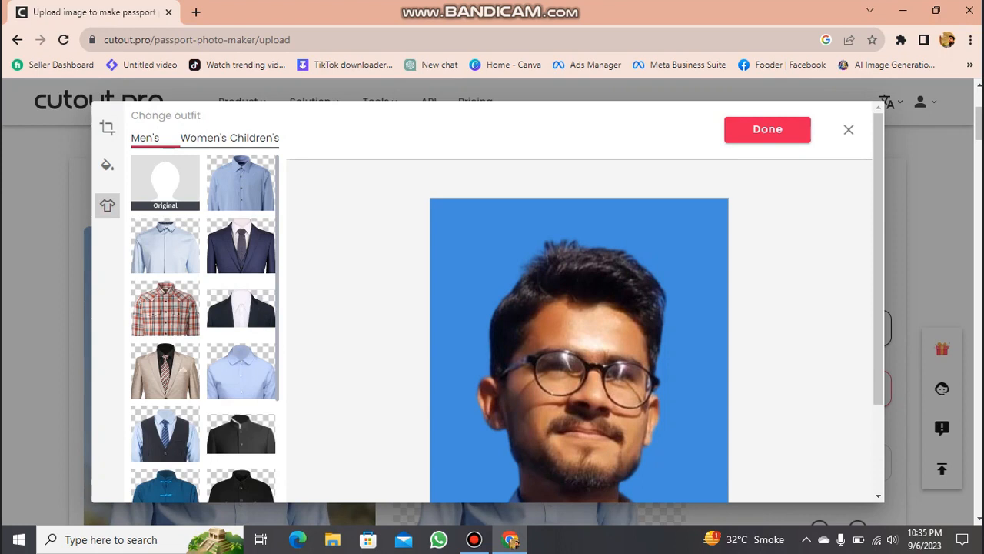
left_click(241, 245)
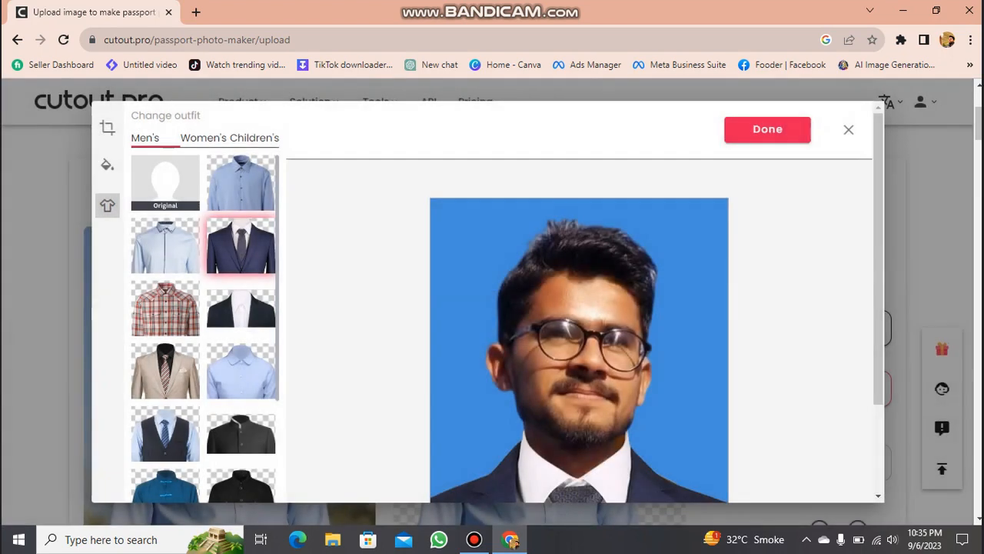
scroll(488, 308, "down", 2)
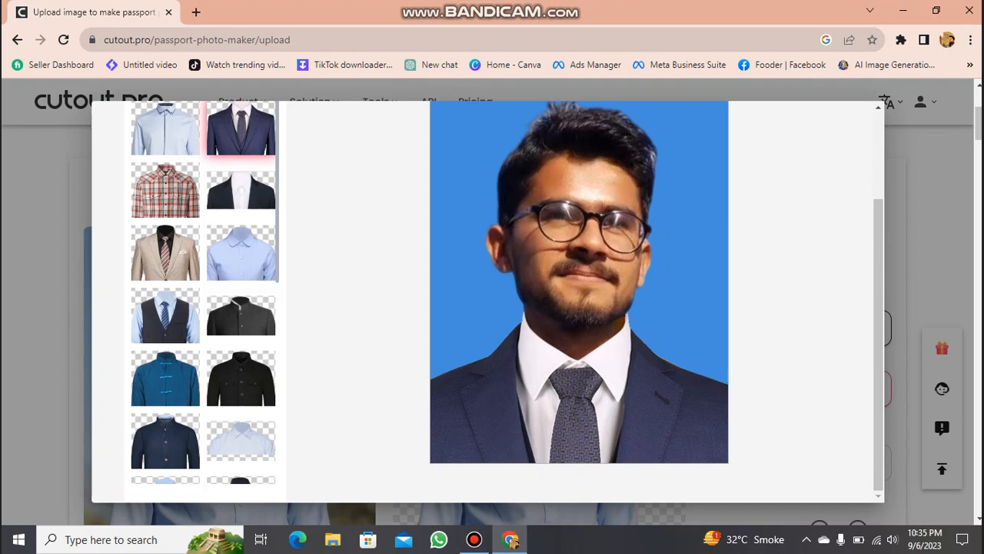
left_click(165, 252)
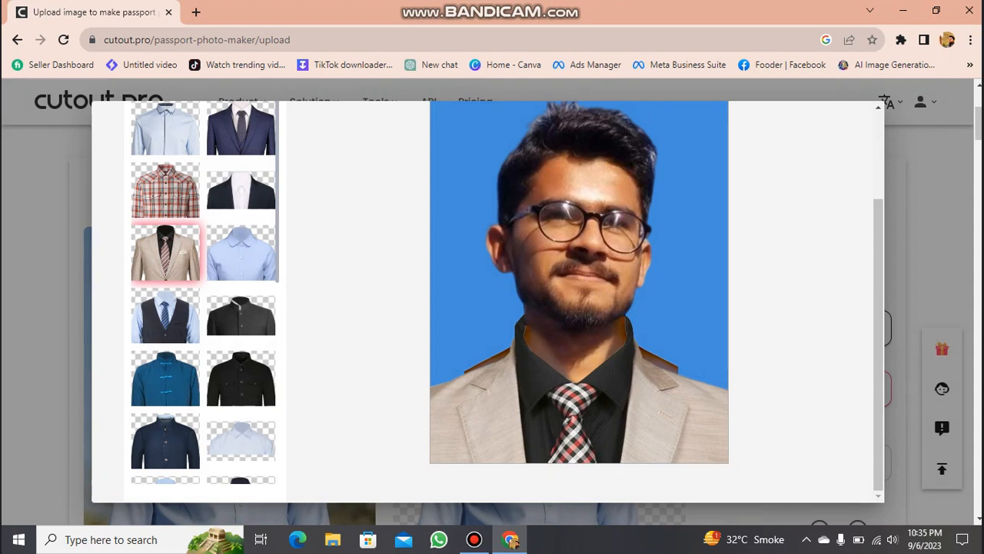
scroll(492, 300, "up", 2)
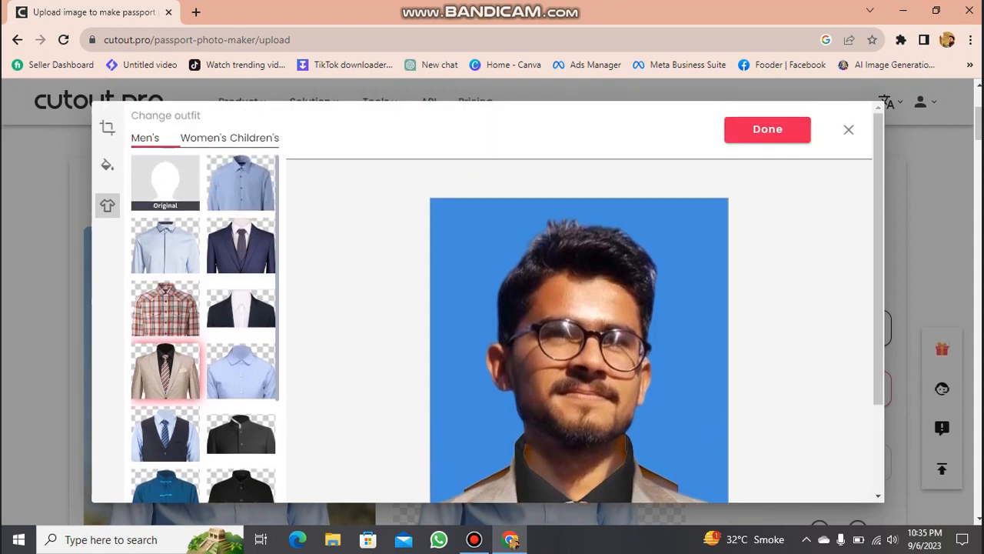
Apply the men's black suit with white shirt and black tie to the portrait.
scroll(203, 330, "down", 5)
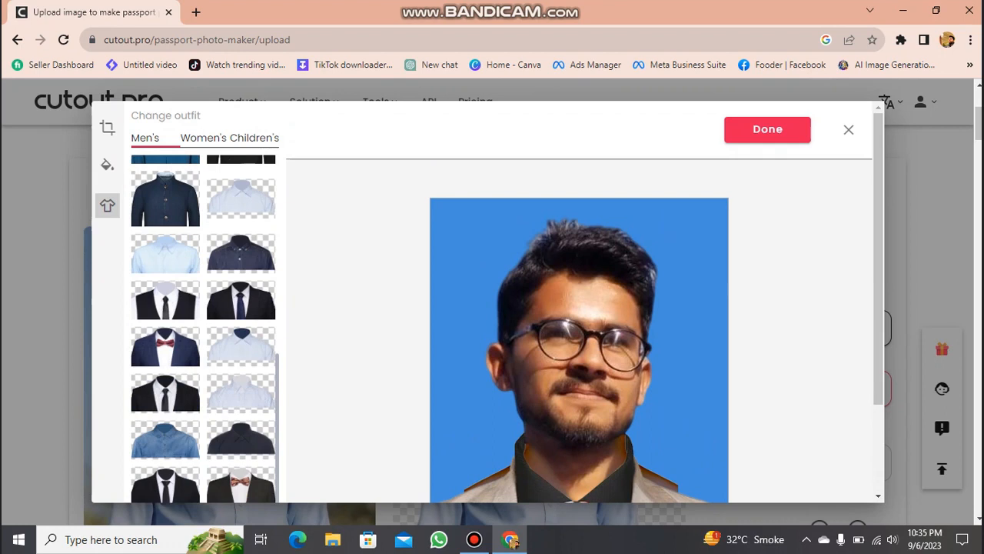
left_click(166, 392)
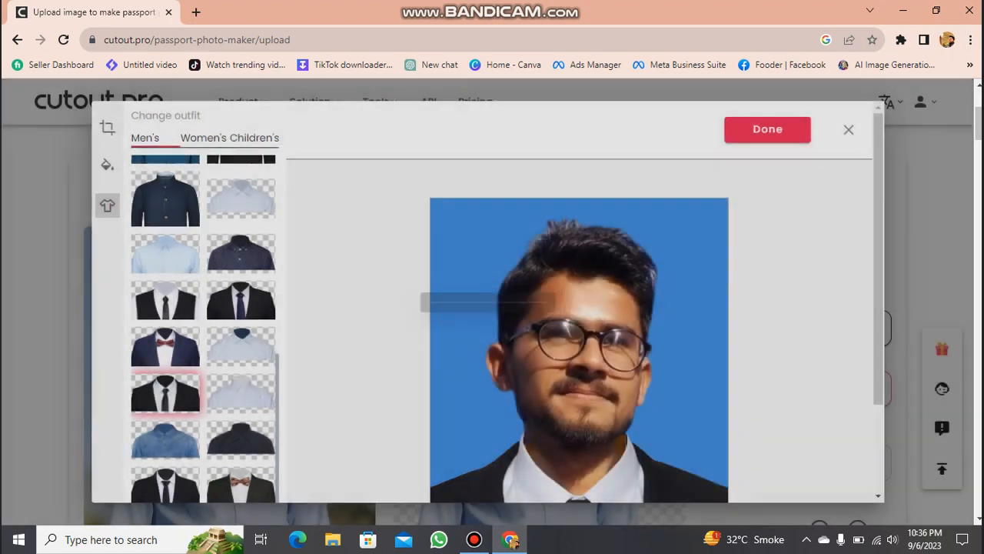
scroll(204, 323, "down", 3)
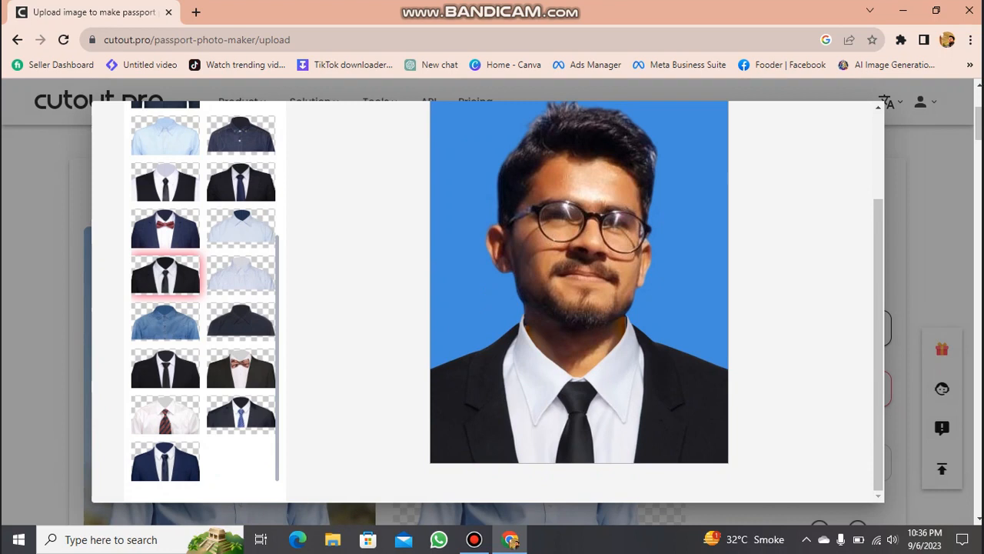
Look through the remaining men's outfits and the children's and women's outfit collections.
scroll(204, 308, "up", 1)
scroll(579, 307, "down", 1)
scroll(579, 308, "up", 2)
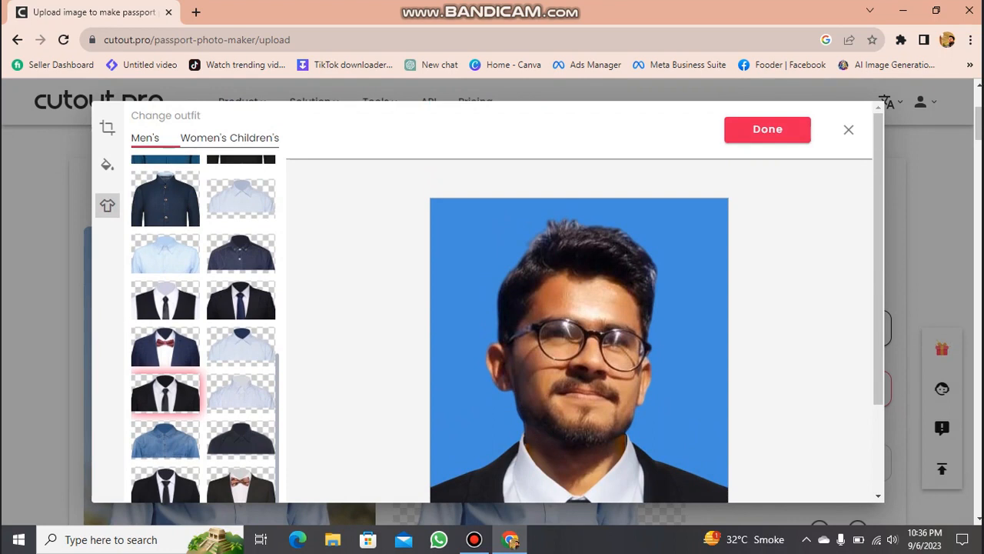
left_click(253, 138)
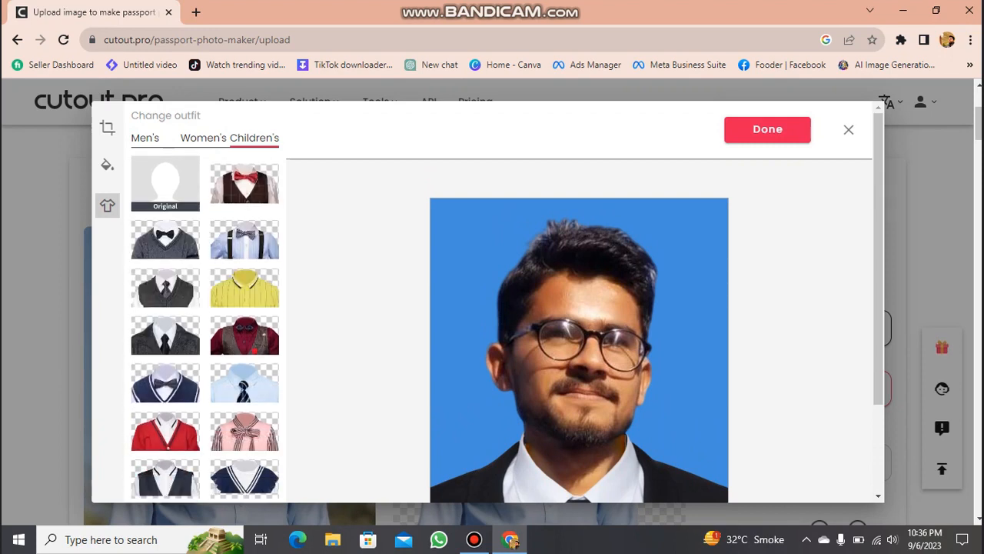
left_click(205, 138)
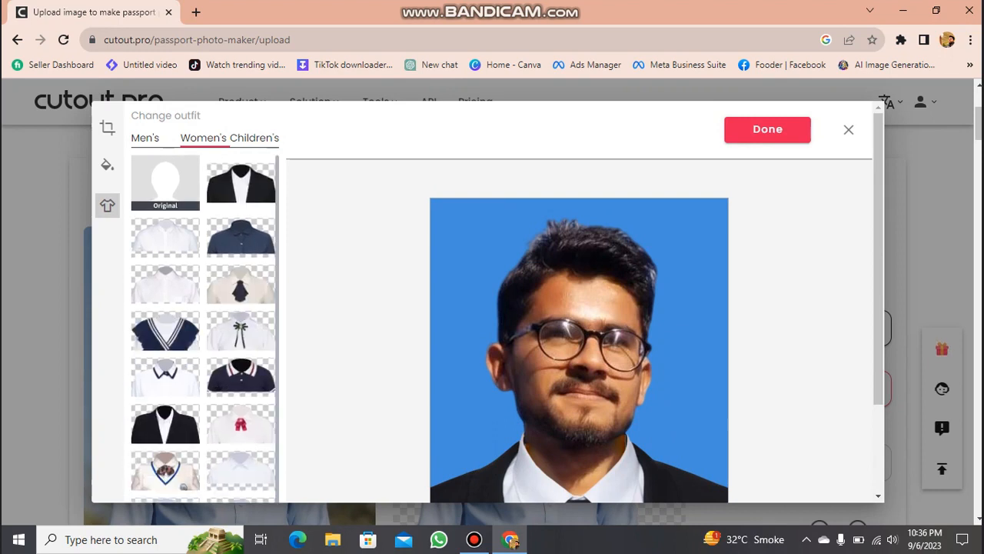
Check the women's and children's outfits and finish the edit, keeping the men's black suit on the blue background.
scroll(205, 330, "down", 2)
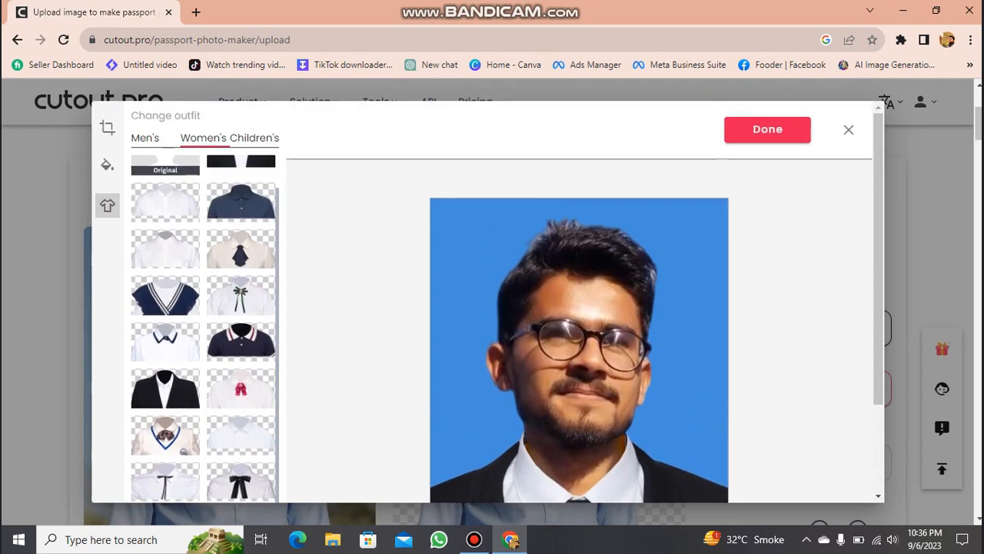
left_click(254, 138)
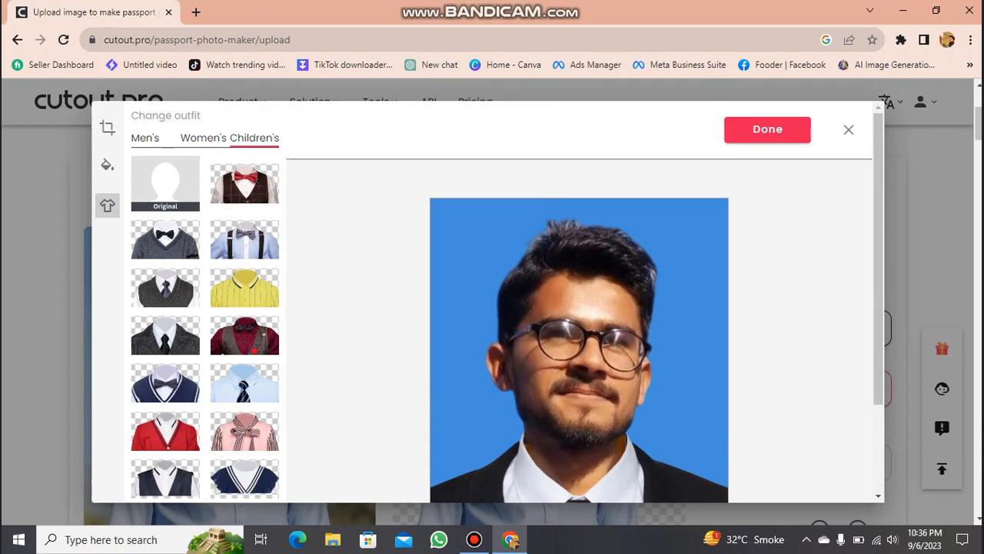
scroll(488, 300, "down", 3)
scroll(488, 300, "up", 3)
scroll(489, 300, "down", 2)
scroll(488, 300, "up", 2)
left_click(767, 130)
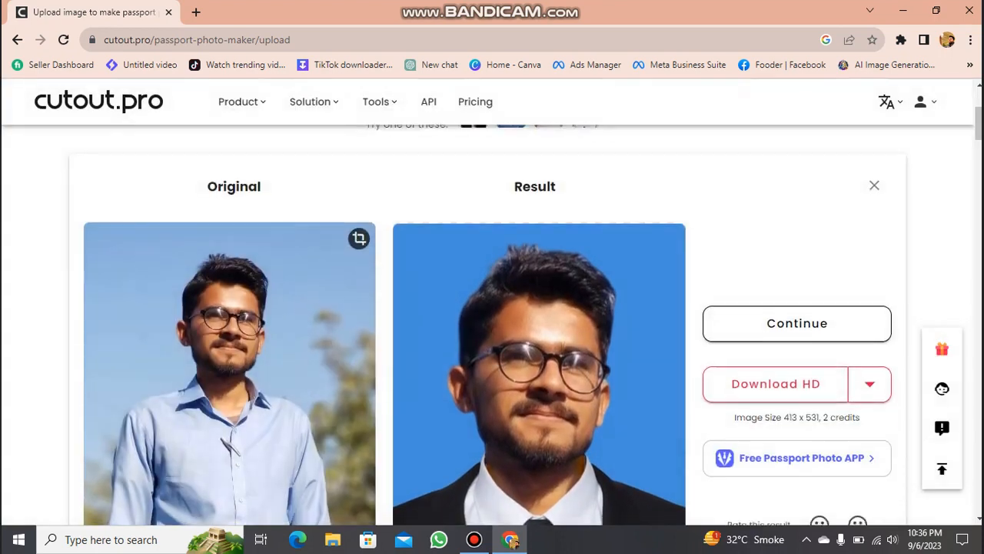
Compare the original portrait with the passport photo result, examining the face, background, suit and tie.
scroll(488, 323, "down", 2)
scroll(489, 323, "up", 1)
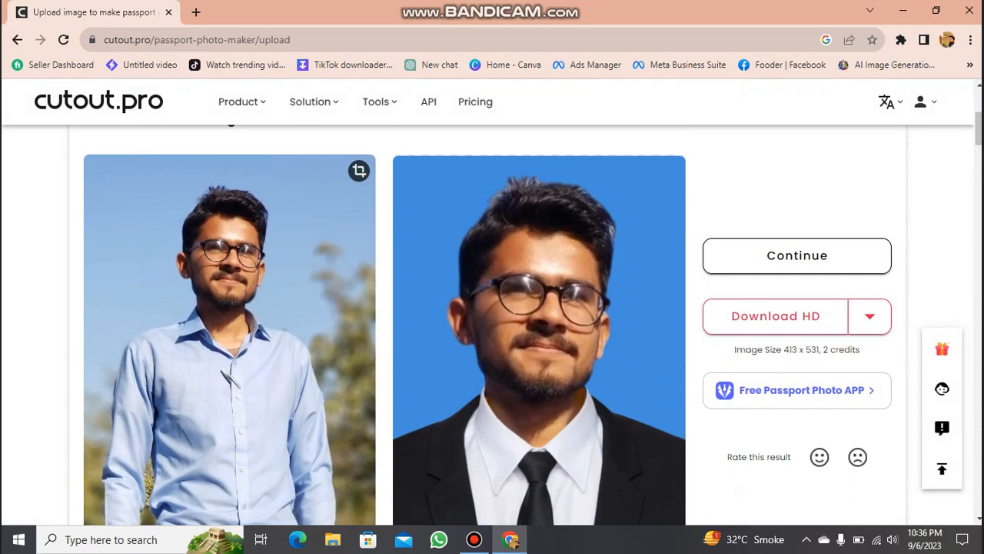
scroll(489, 323, "down", 1)
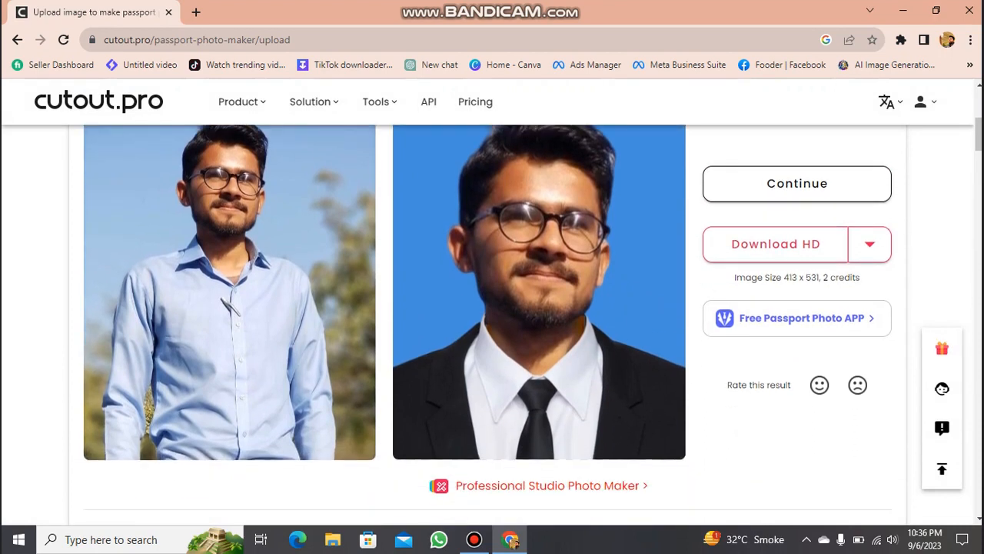
scroll(488, 323, "up", 3)
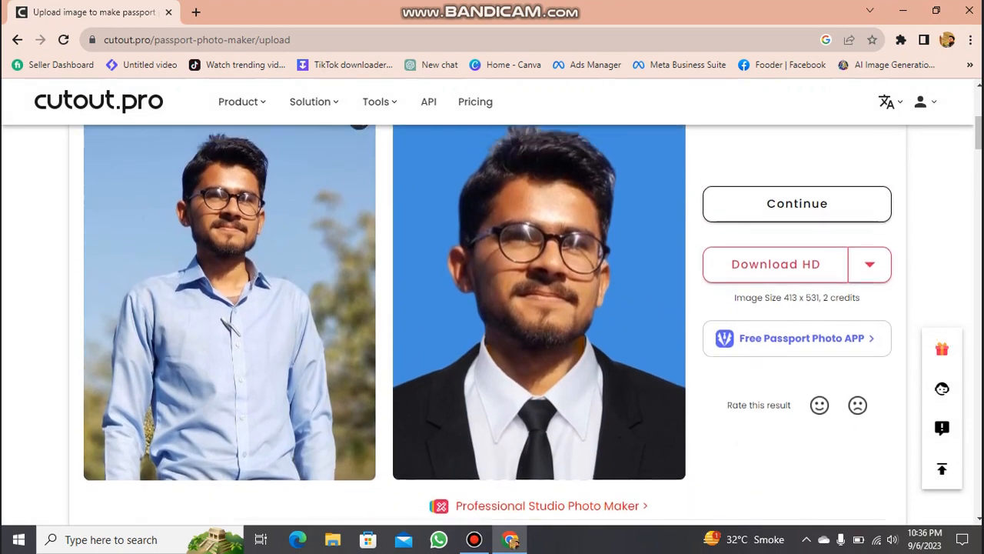
scroll(489, 323, "down", 2)
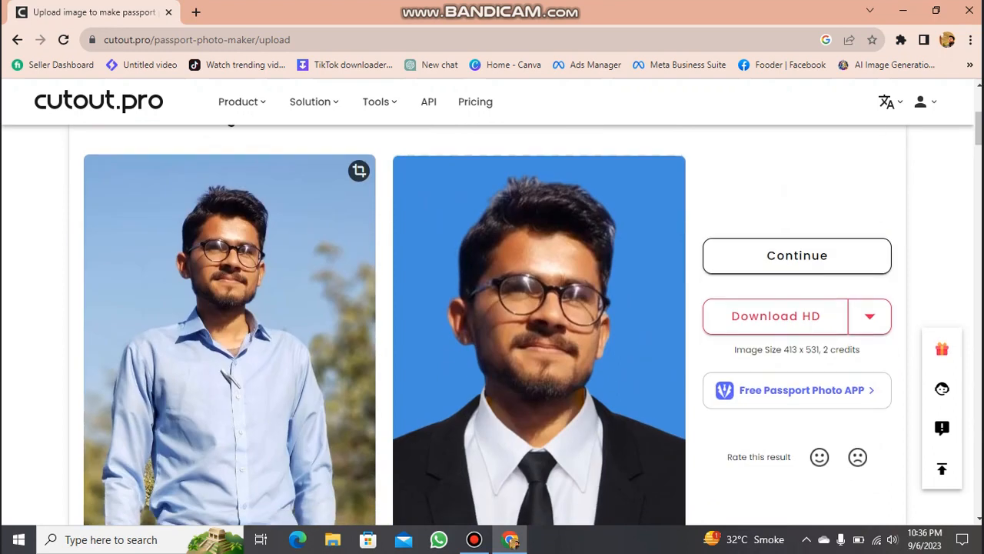
scroll(488, 323, "down", 1)
scroll(488, 323, "up", 1)
scroll(488, 323, "down", 1)
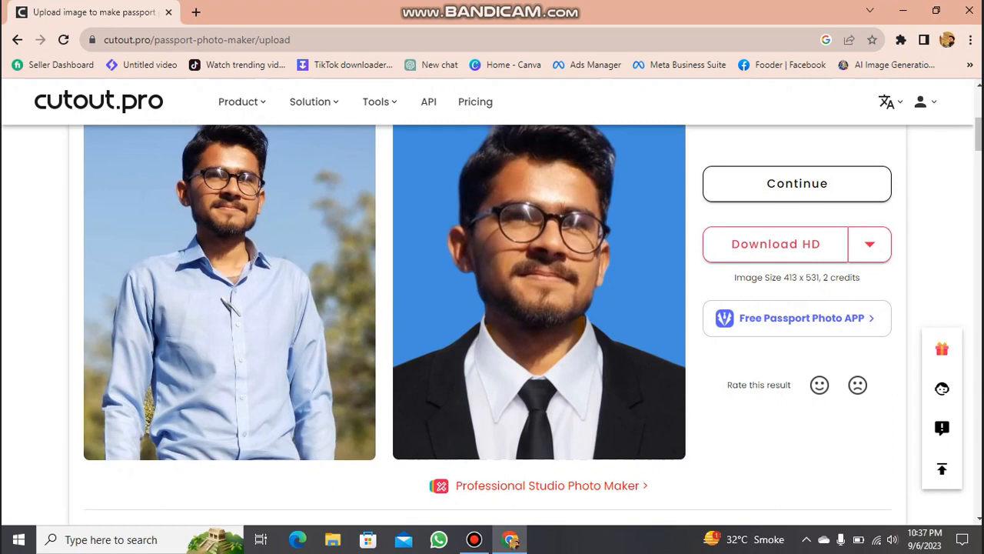
Download the finished passport photo in HD and open the downloaded PNG in the image viewer.
left_click(776, 244)
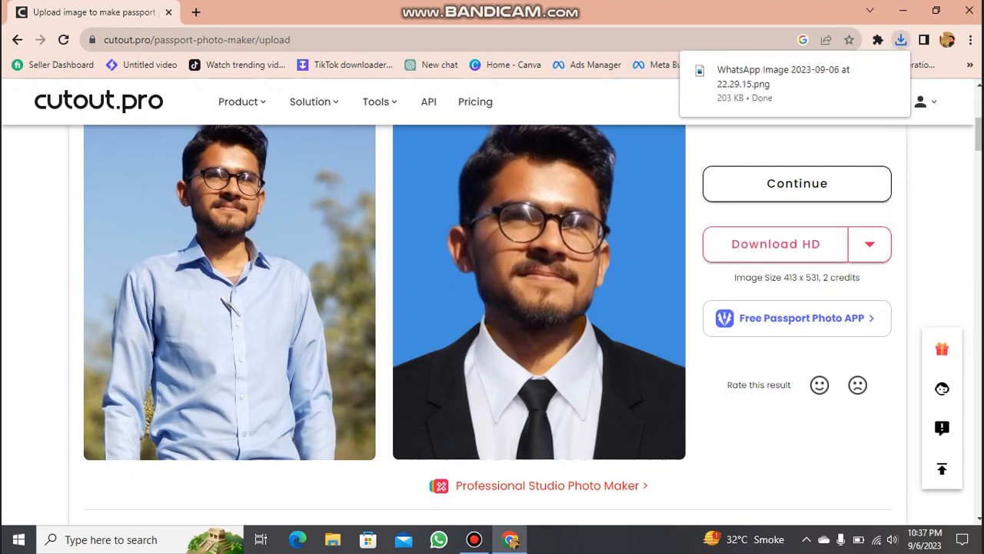
left_click(783, 84)
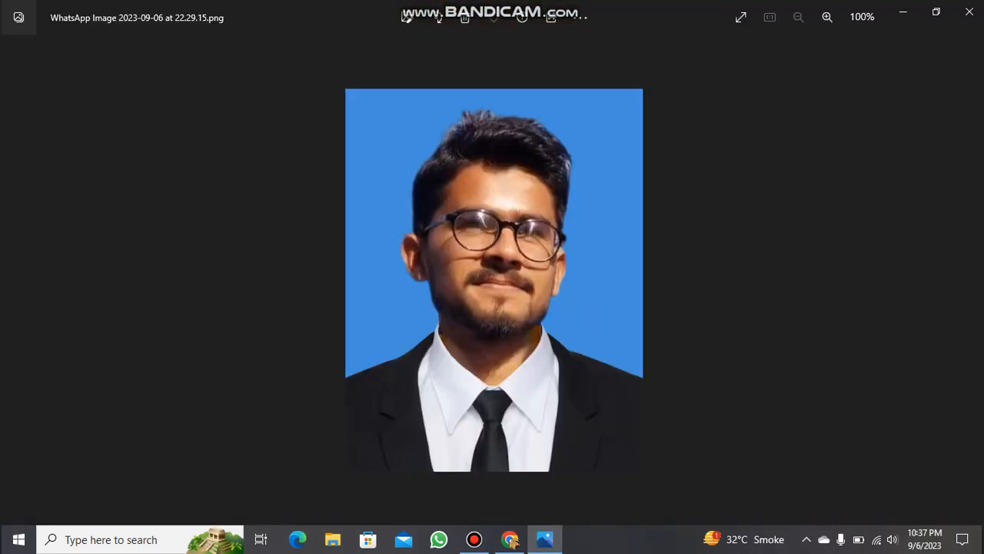
Inspect the downloaded passport photo up close and at full view, and switch back to Chrome.
scroll(494, 280, "up", 5)
scroll(494, 280, "down", 4)
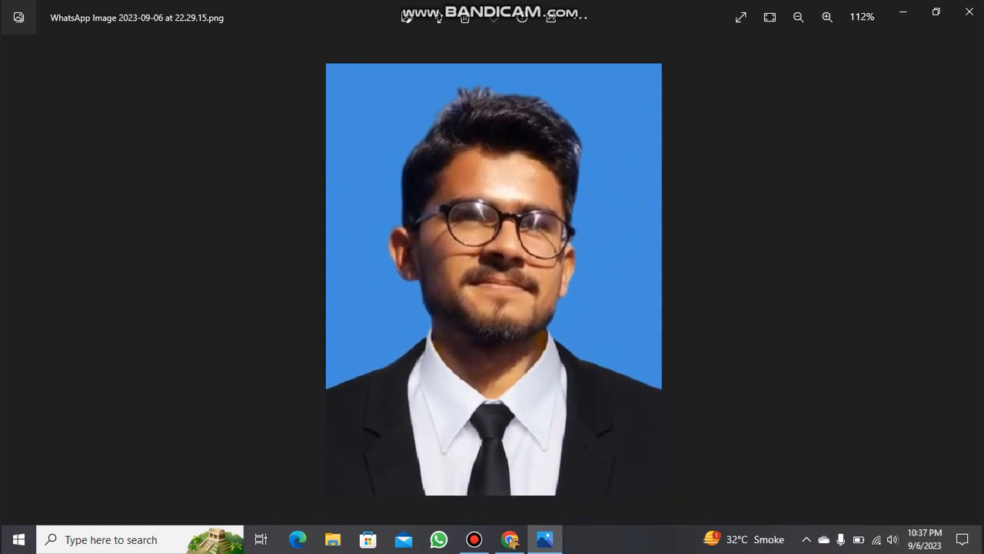
scroll(494, 280, "up", 3)
scroll(494, 279, "down", 4)
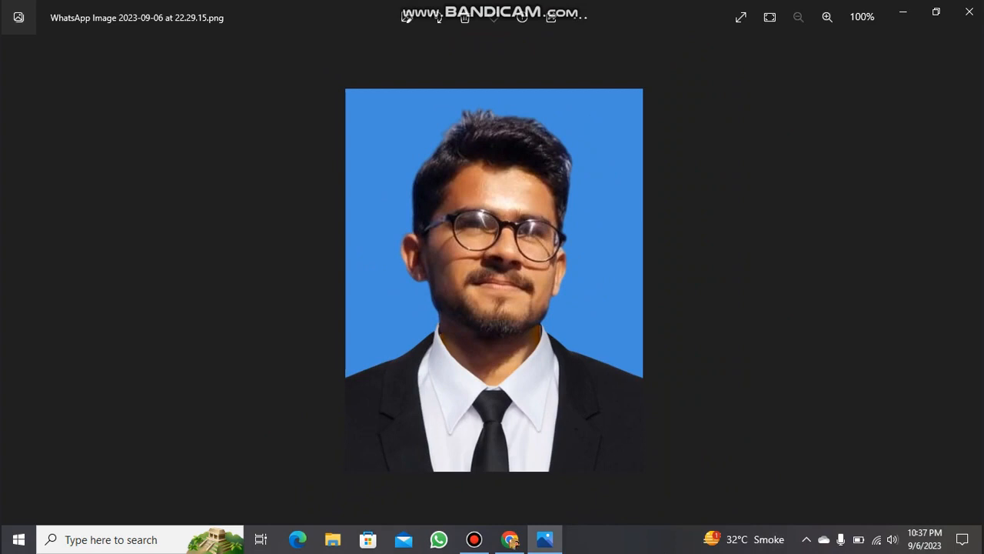
left_click(511, 540)
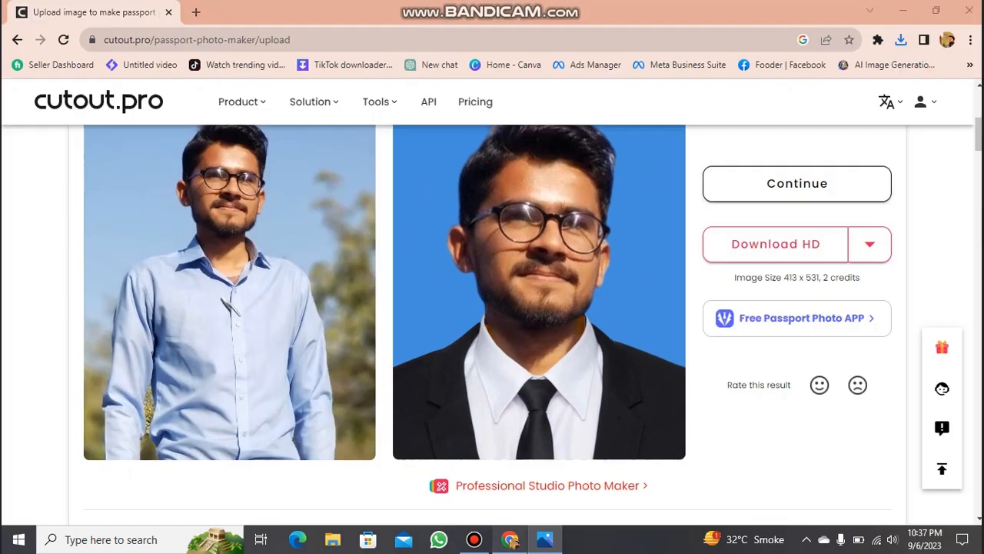